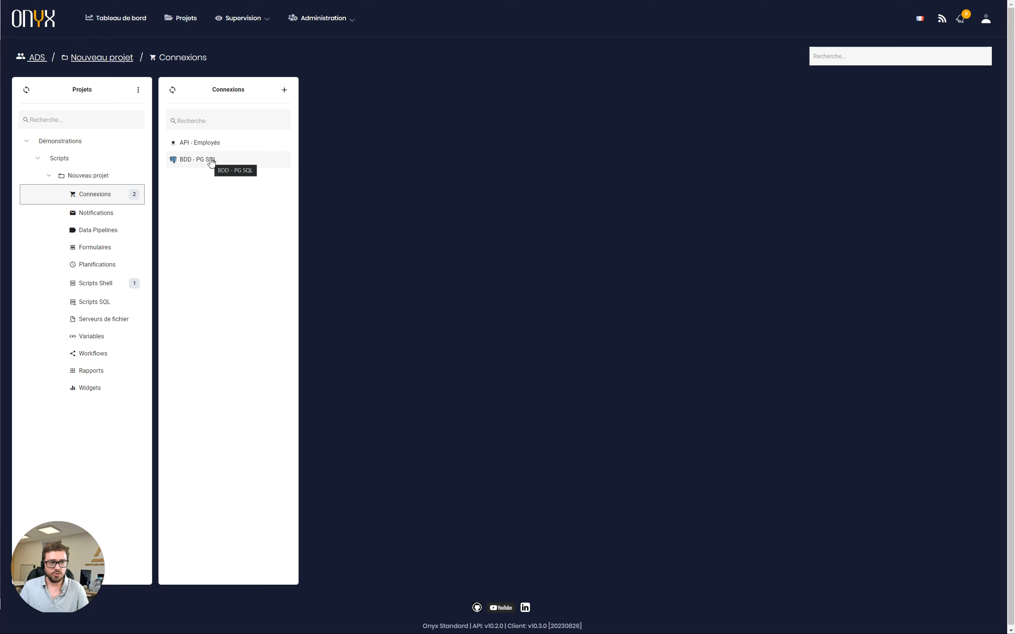
Review the BDD - PG SQL connection's parameters and data structure, and the API - Employés connection's description.
{"action": "left_click", "coordinate": [211, 162]}
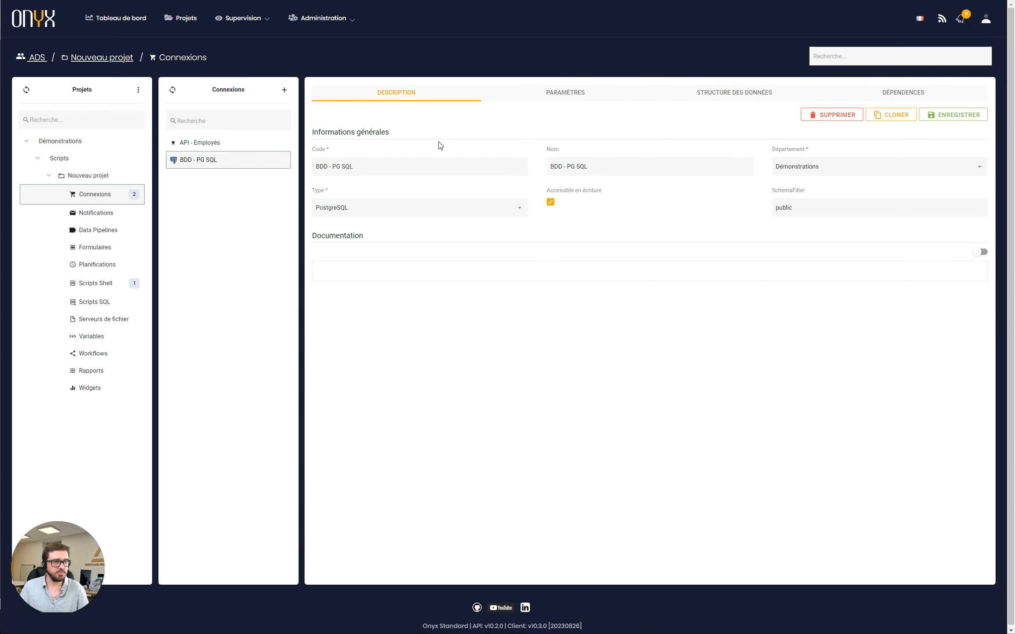
{"action": "left_click", "coordinate": [554, 92]}
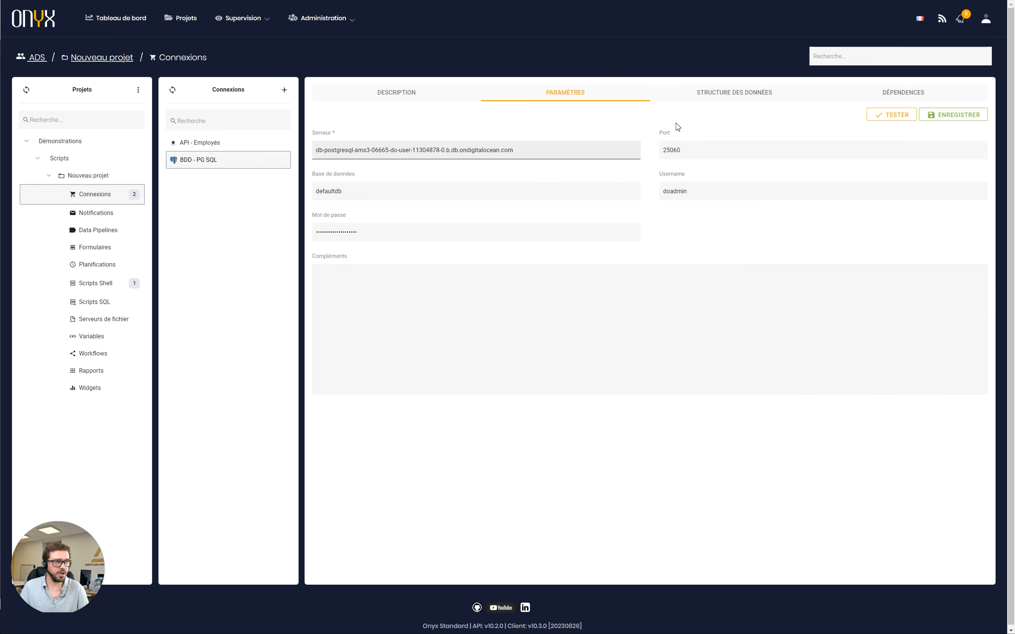
{"action": "left_click", "coordinate": [729, 101]}
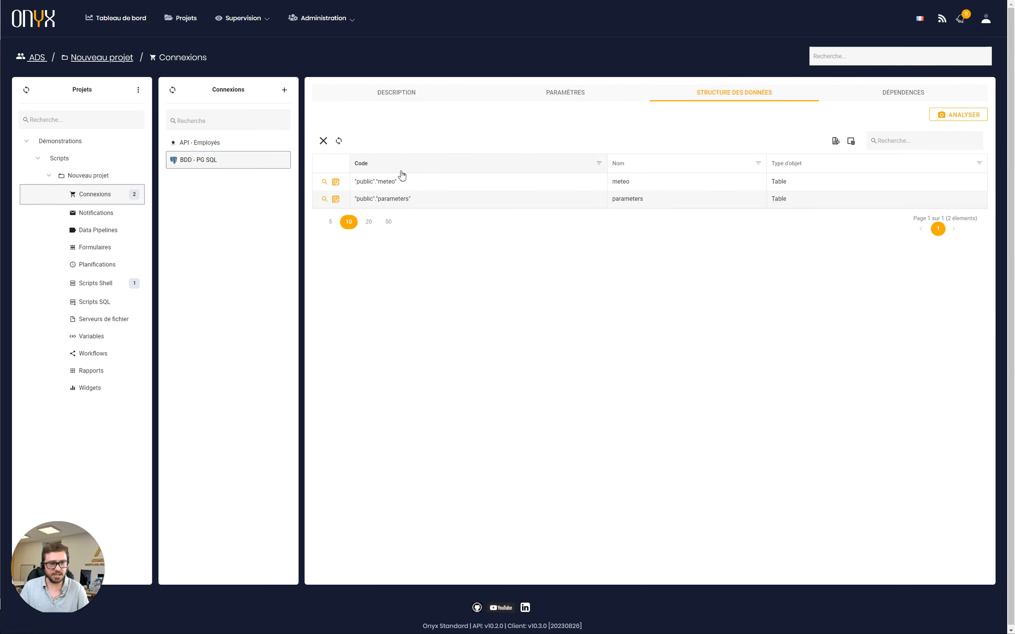
{"action": "left_click", "coordinate": [223, 143]}
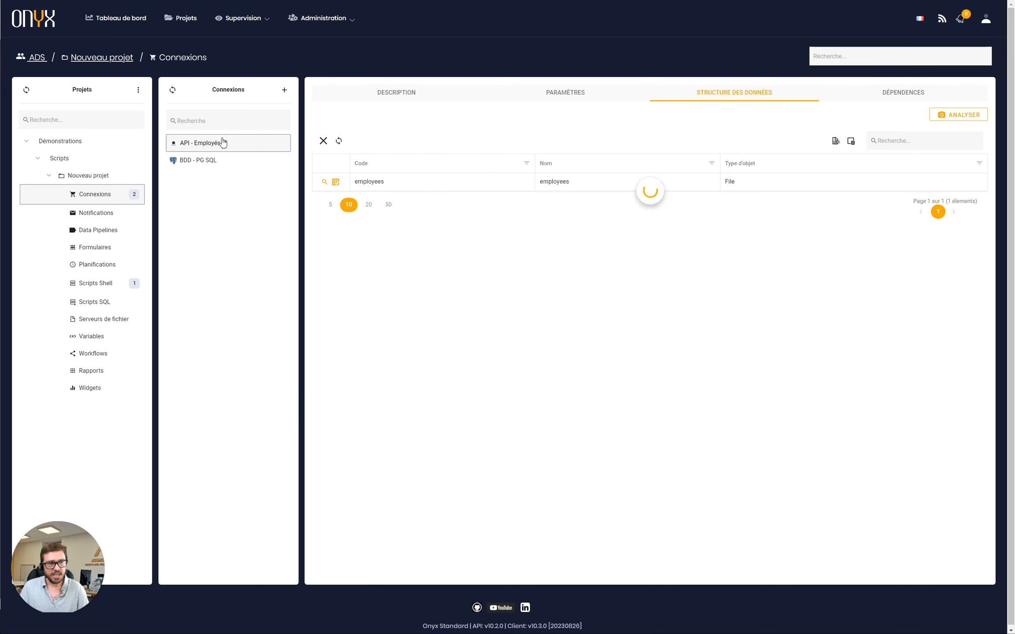
{"action": "left_click", "coordinate": [403, 93]}
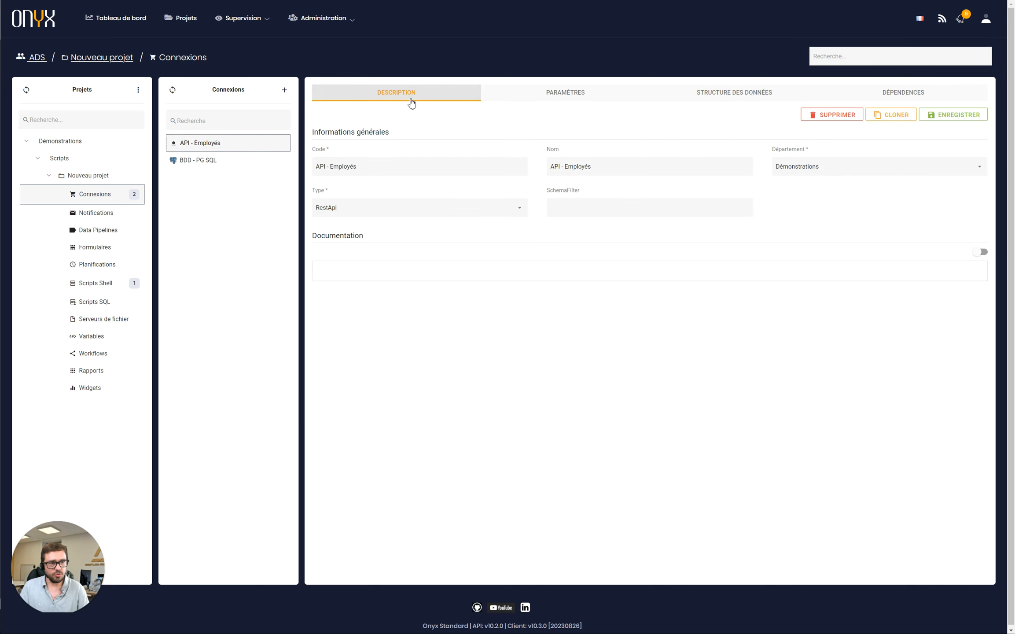
{"action": "left_click", "coordinate": [284, 91]}
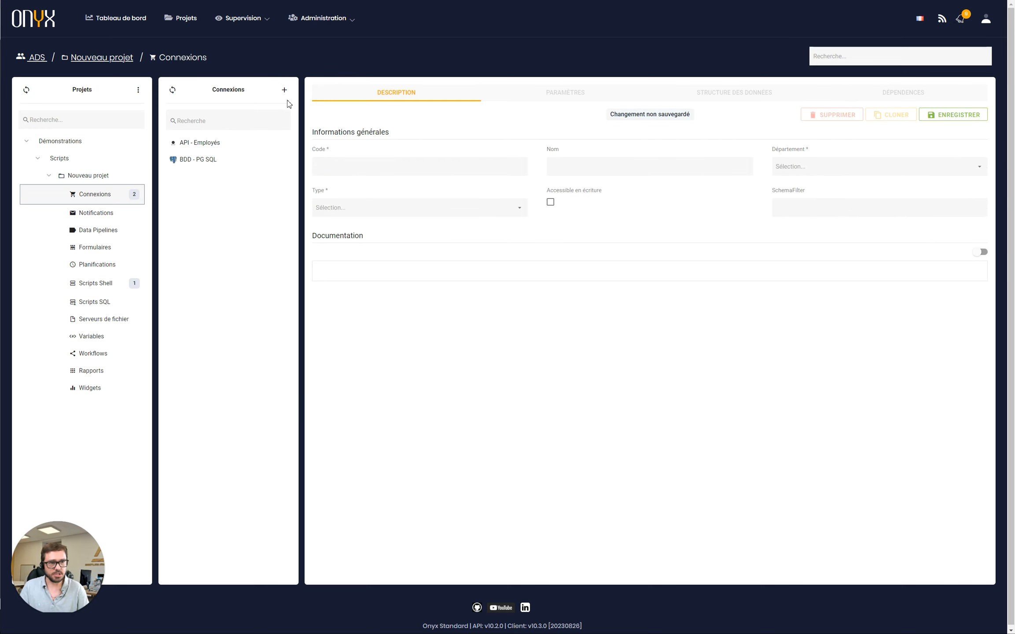
{"action": "left_click", "coordinate": [434, 172]}
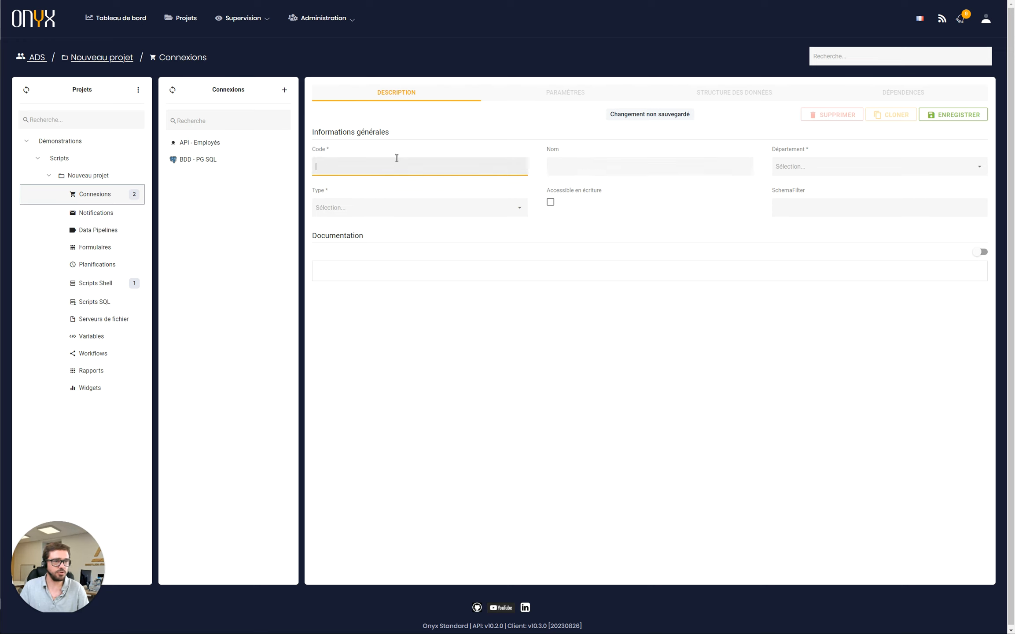
{"action": "left_click", "coordinate": [812, 172]}
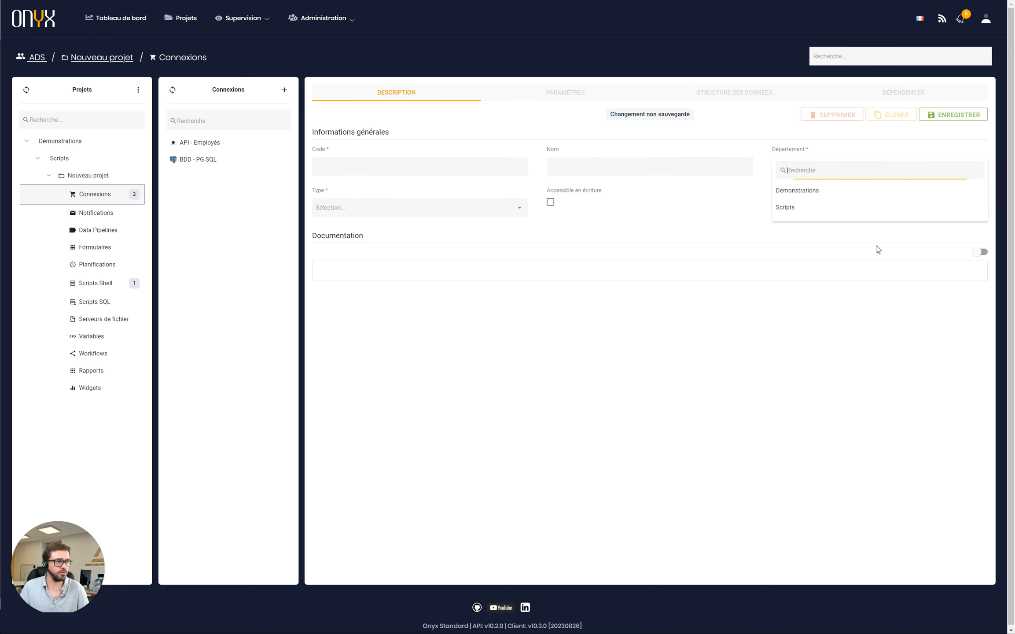
{"action": "left_click", "coordinate": [811, 192]}
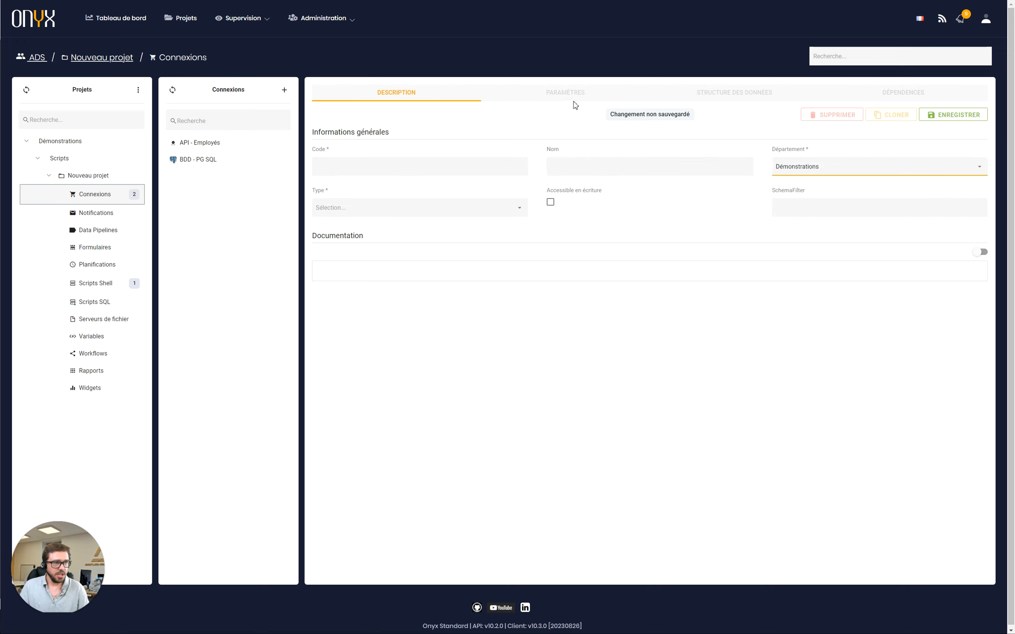
{"action": "left_click", "coordinate": [235, 146]}
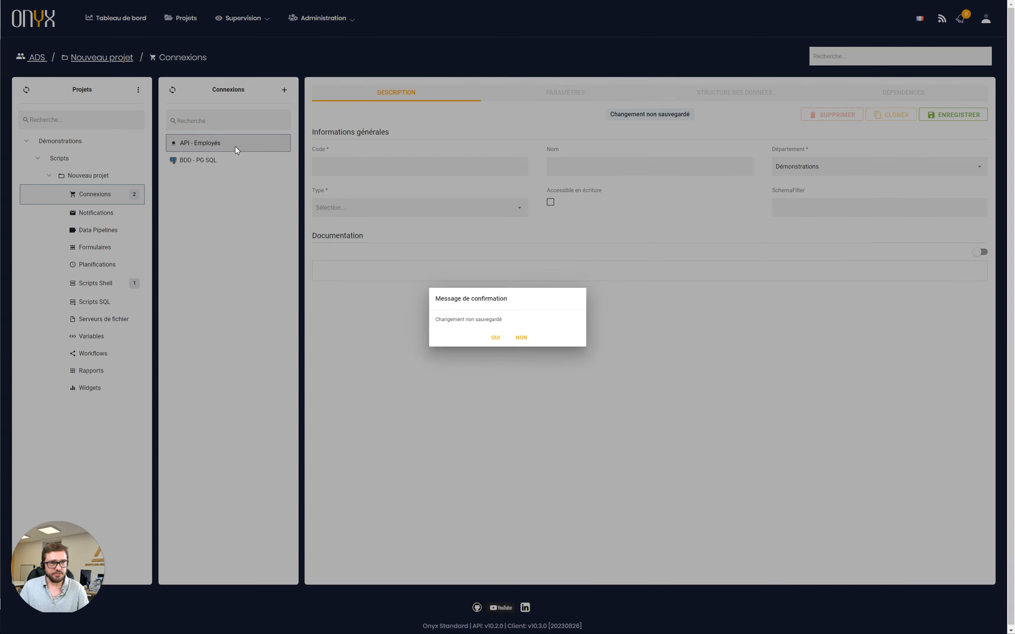
{"action": "left_click", "coordinate": [498, 341]}
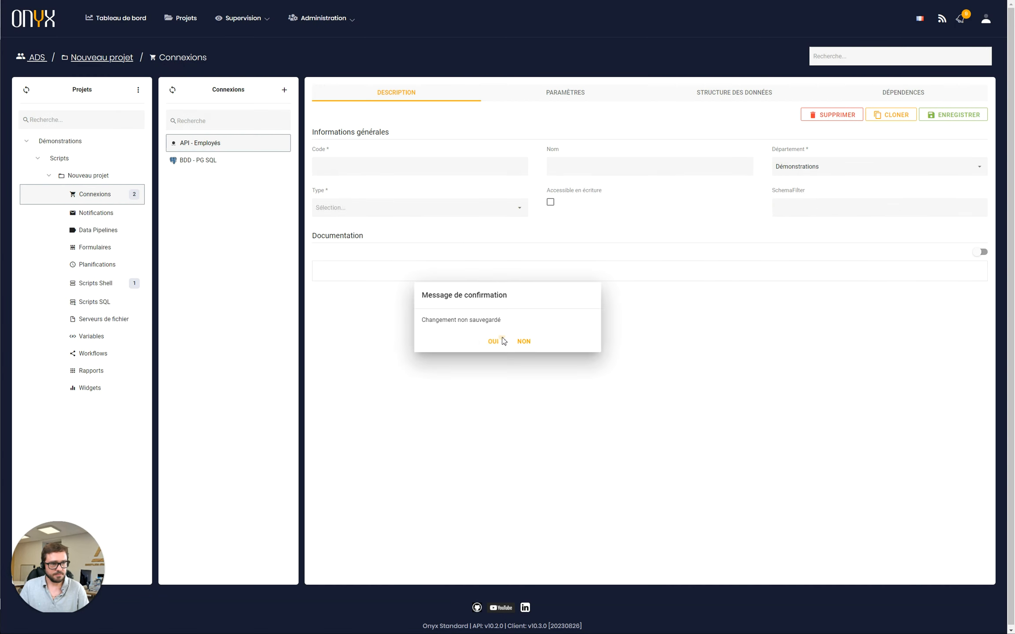
Review the endpoint URL, resource and method of the API - Employés connection and test the connection.
{"action": "left_click", "coordinate": [551, 99]}
{"action": "left_click", "coordinate": [406, 152]}
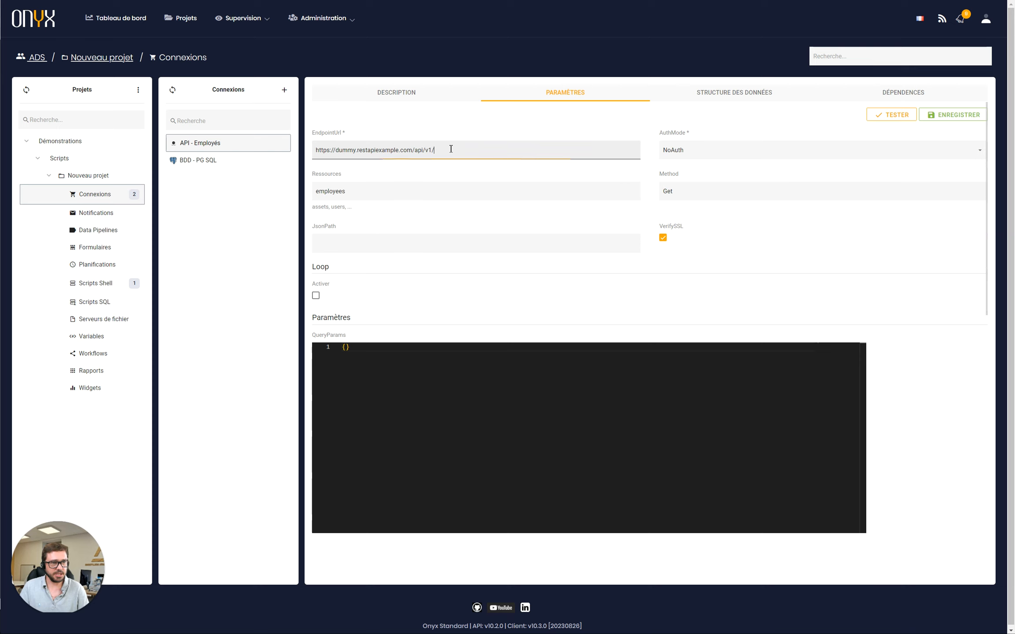
{"action": "triple_click", "coordinate": [407, 152]}
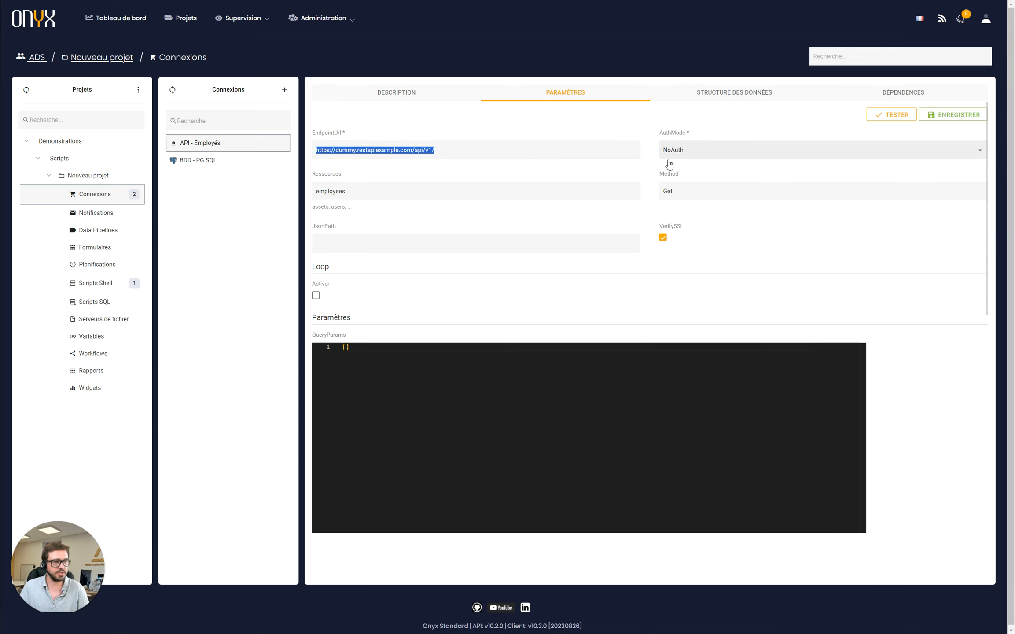
{"action": "left_click", "coordinate": [400, 193]}
{"action": "left_click", "coordinate": [713, 193]}
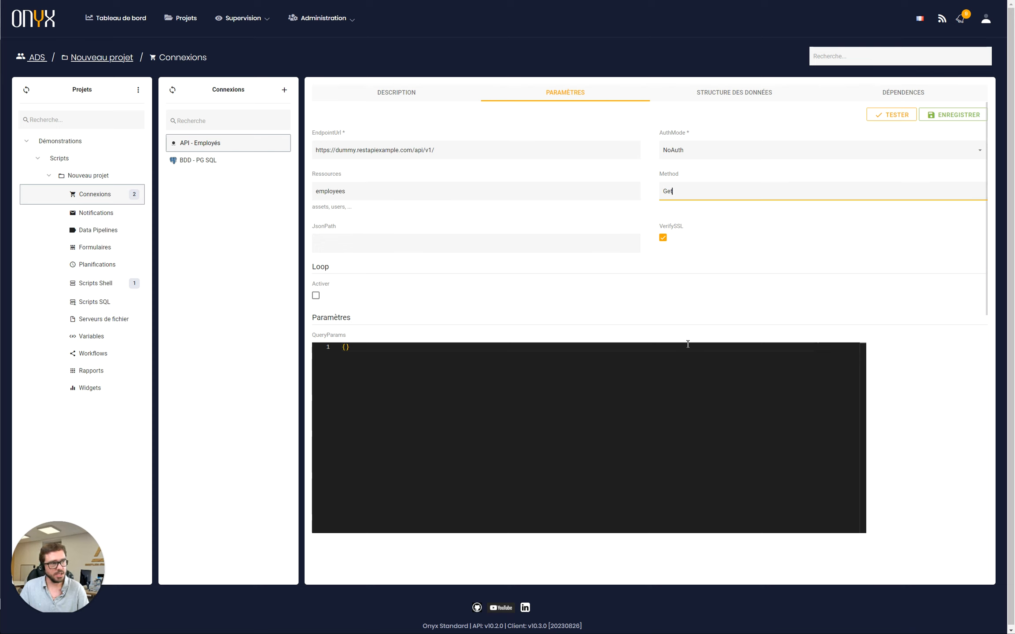
{"action": "left_click", "coordinate": [896, 120]}
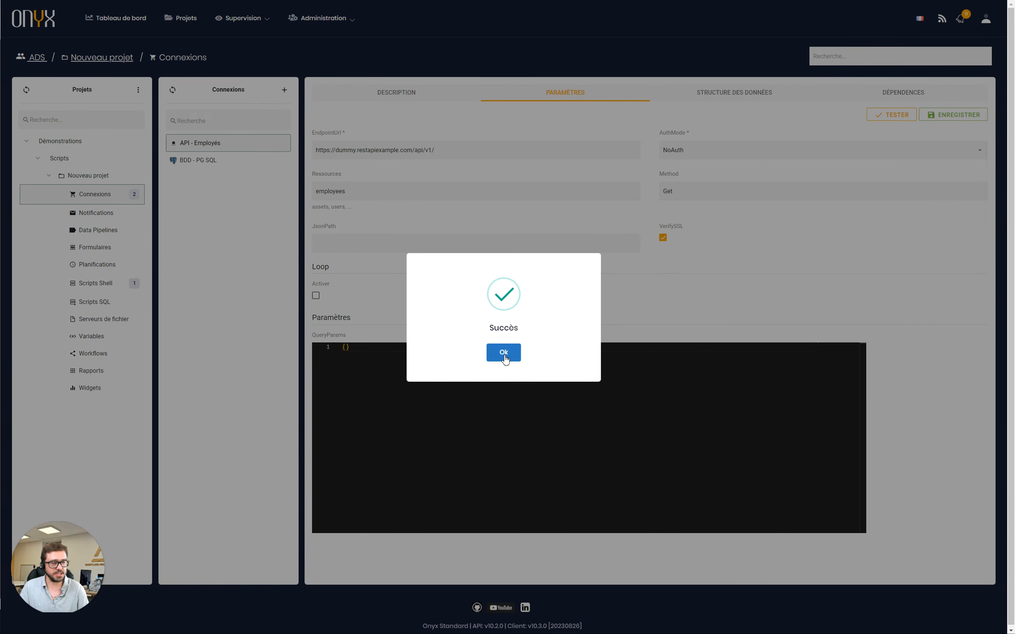
{"action": "left_click", "coordinate": [505, 358]}
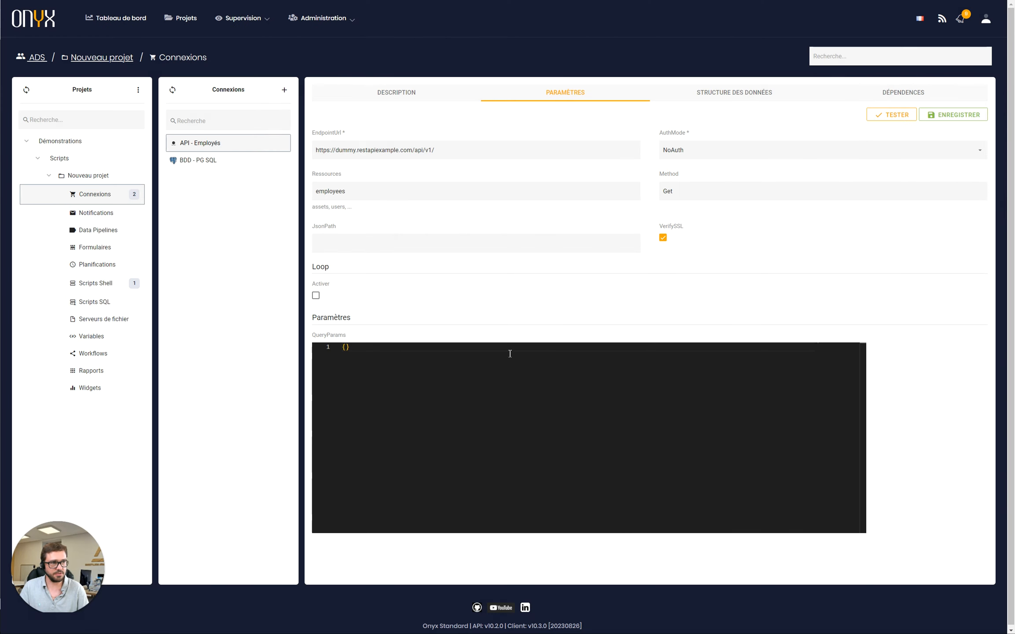
Analyse the data structure of the API - Employés connection and close the analysis log.
{"action": "left_click", "coordinate": [751, 97]}
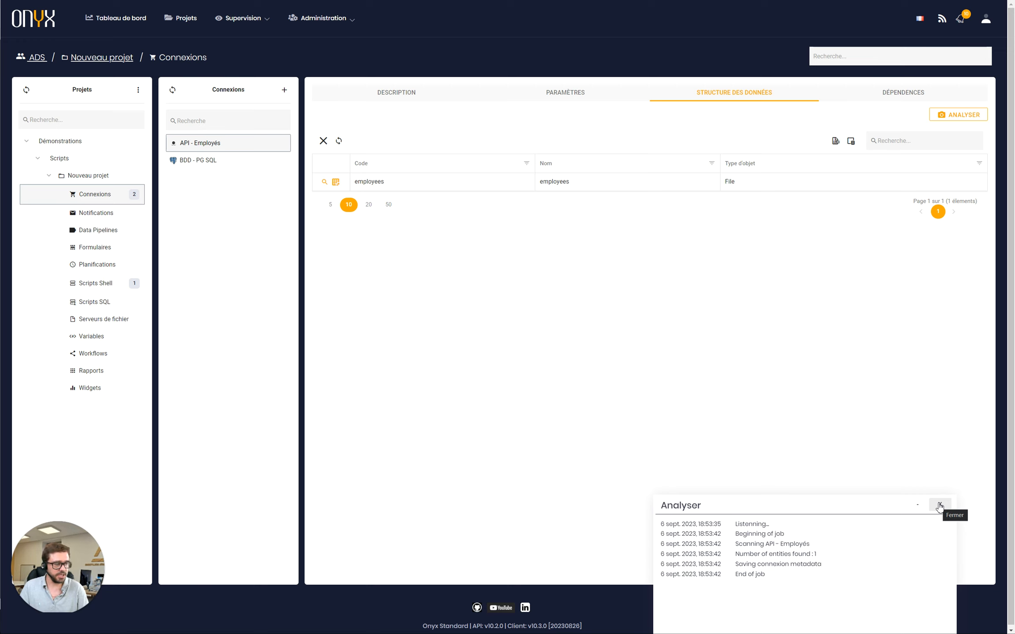
{"action": "left_click", "coordinate": [939, 505]}
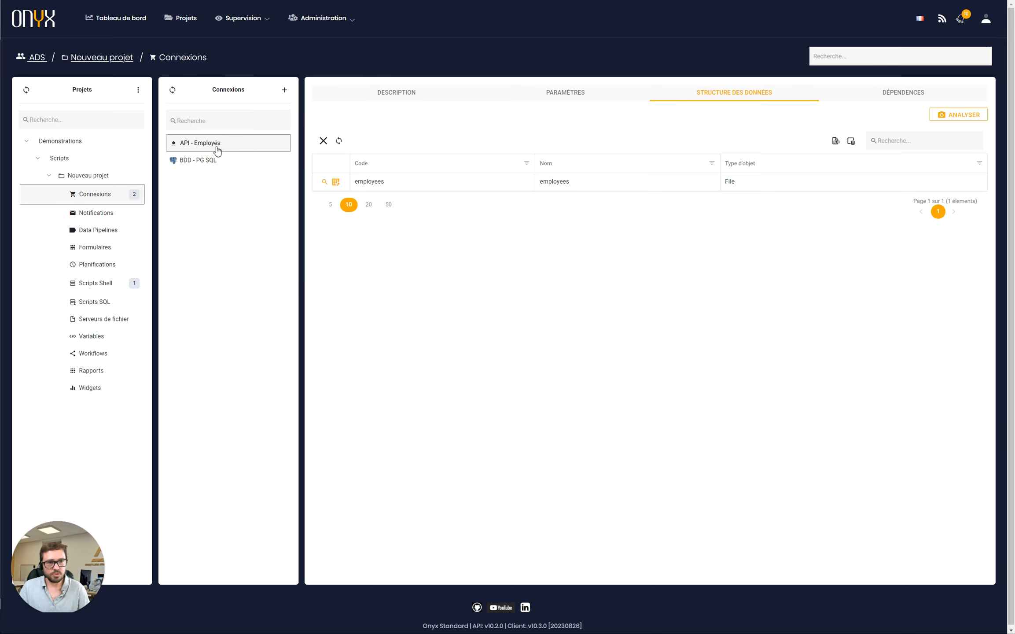
Test the BDD - PG SQL connection and review its description.
{"action": "left_click", "coordinate": [221, 163]}
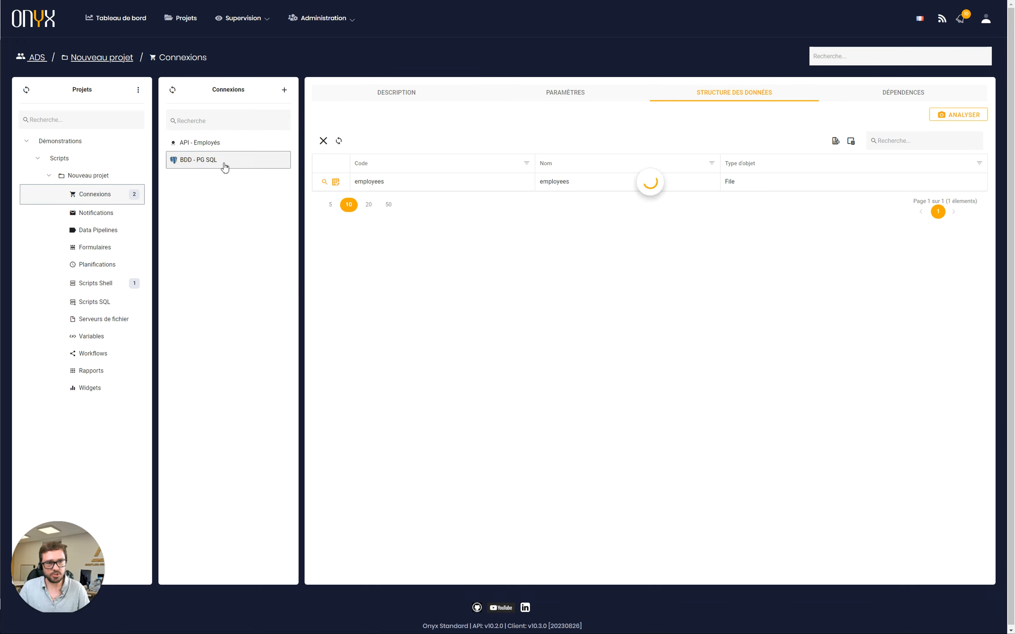
{"action": "left_click", "coordinate": [534, 99]}
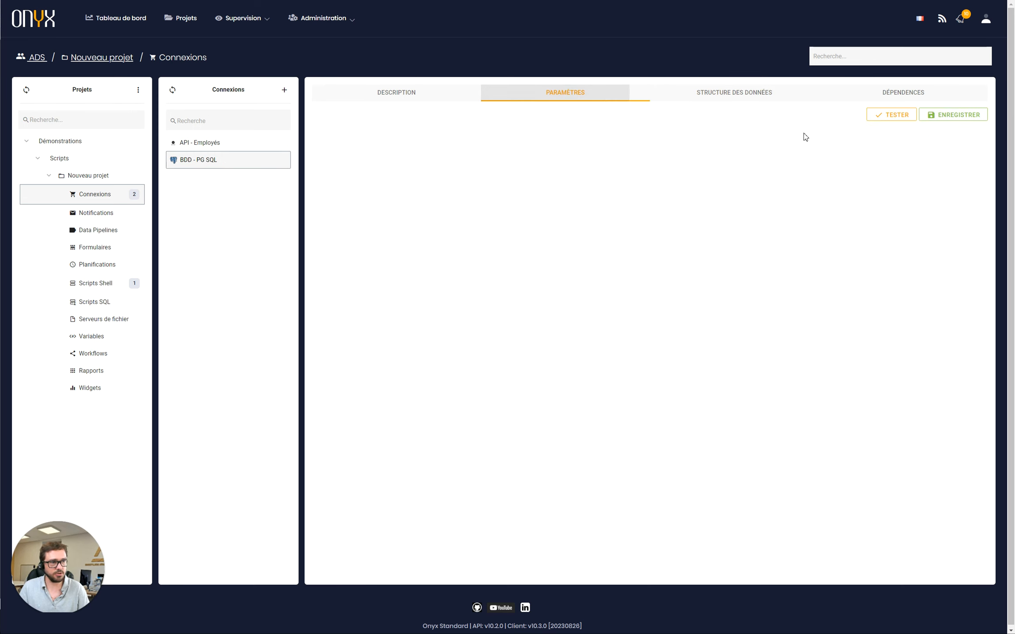
{"action": "left_click", "coordinate": [887, 117]}
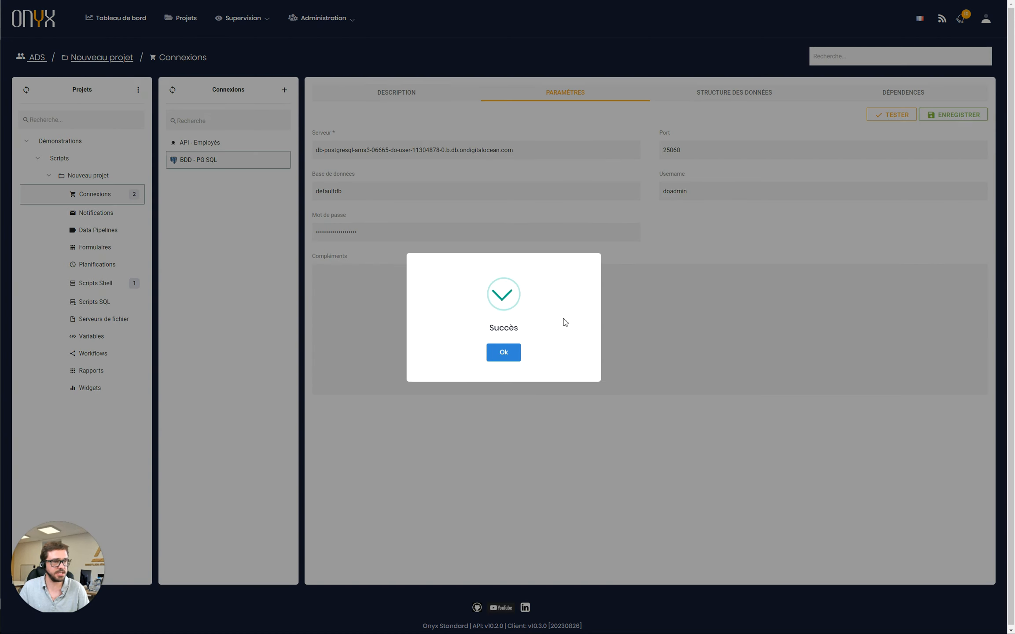
{"action": "left_click", "coordinate": [502, 355]}
{"action": "left_click", "coordinate": [381, 96]}
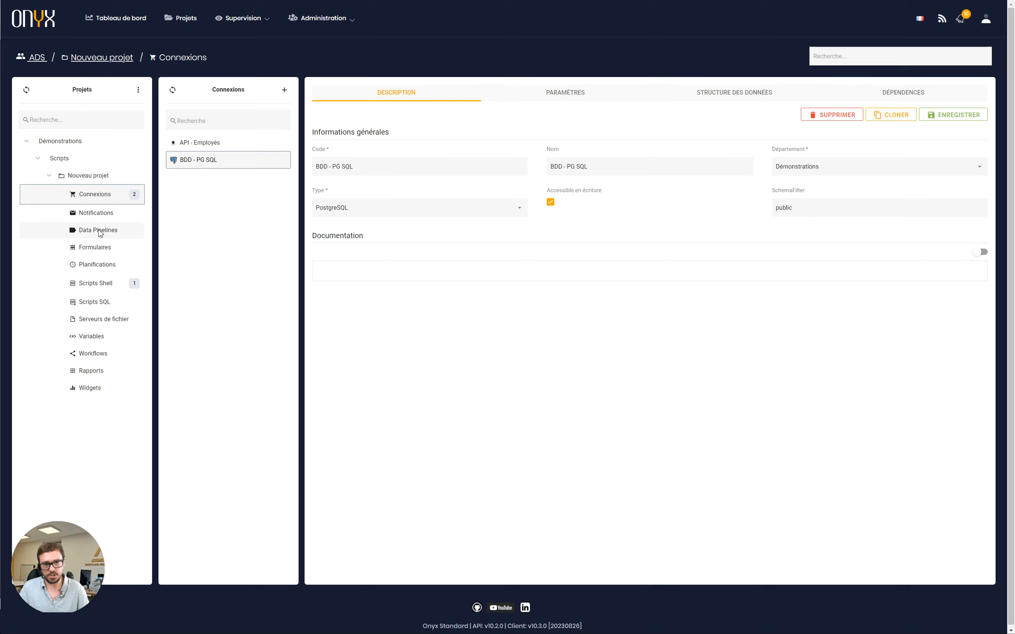
Create a data pipeline with the wizard for the employees file, from API - Employés to the public schema of BDD - PG SQL.
{"action": "left_click", "coordinate": [138, 230]}
{"action": "left_click", "coordinate": [284, 91]}
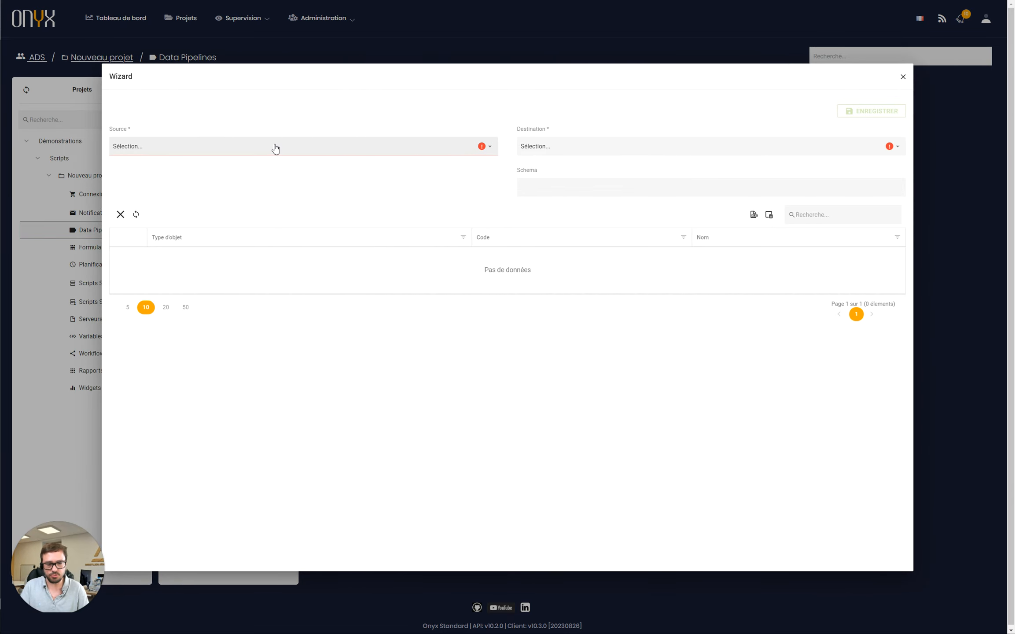
{"action": "left_click", "coordinate": [348, 148]}
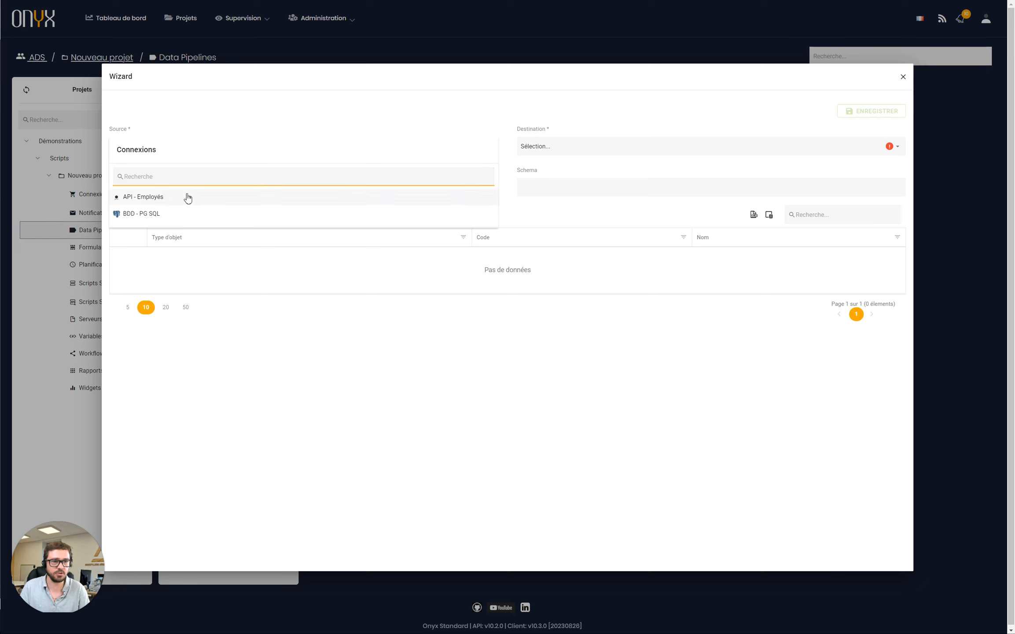
{"action": "left_click", "coordinate": [162, 196]}
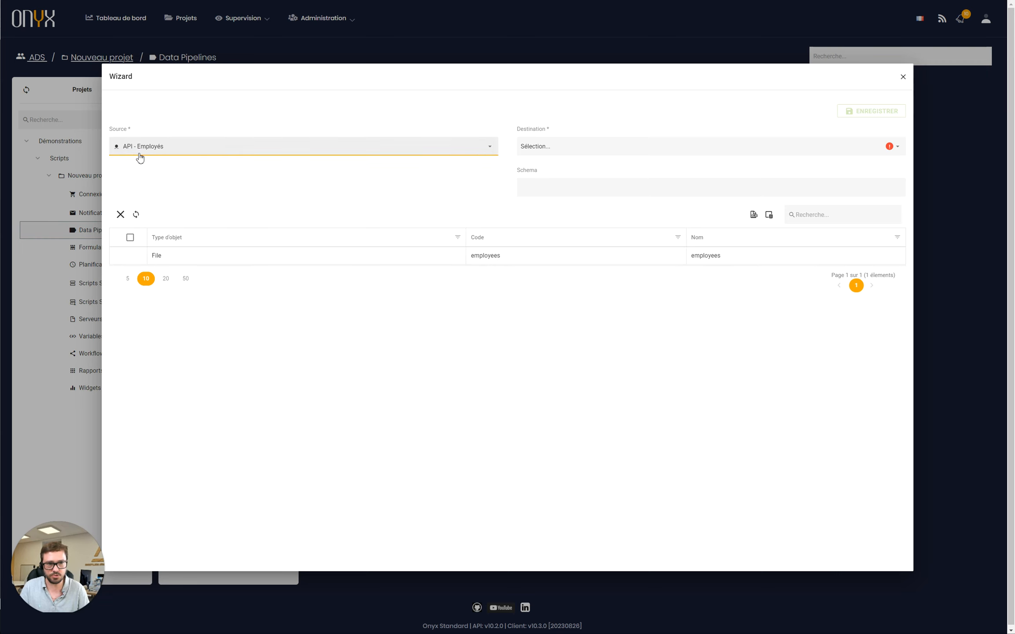
{"action": "left_click", "coordinate": [573, 148]}
{"action": "left_click", "coordinate": [560, 197]}
{"action": "left_click", "coordinate": [564, 190]}
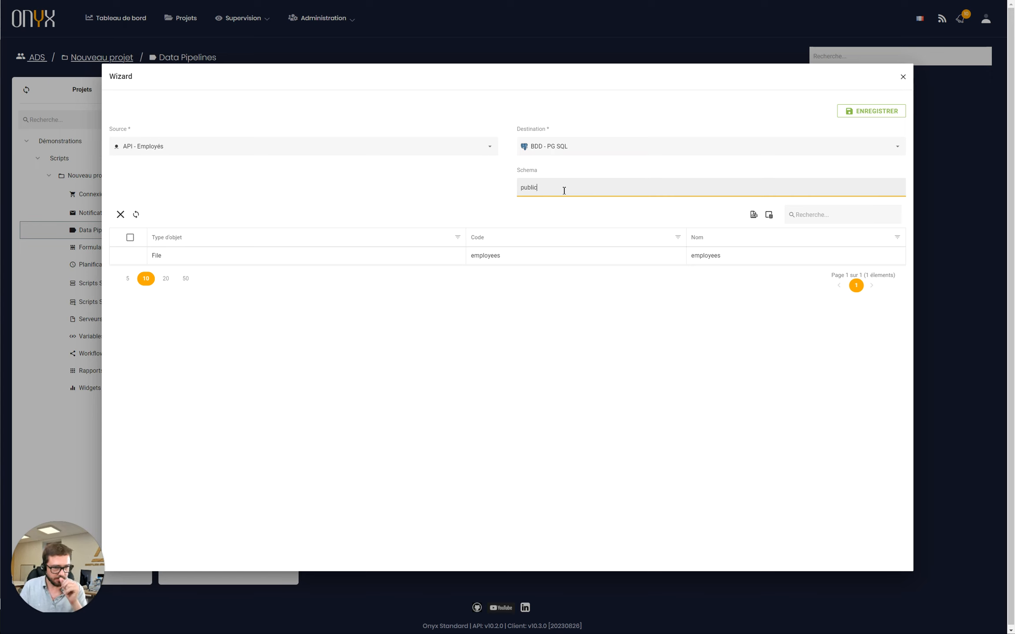
{"action": "left_click", "coordinate": [130, 255]}
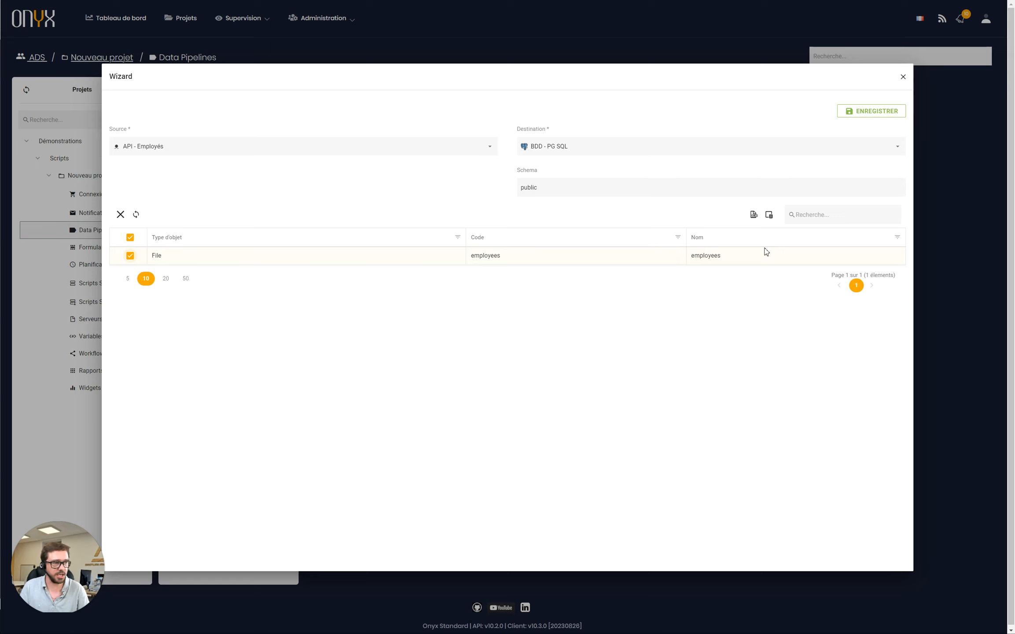
{"action": "left_click", "coordinate": [865, 114]}
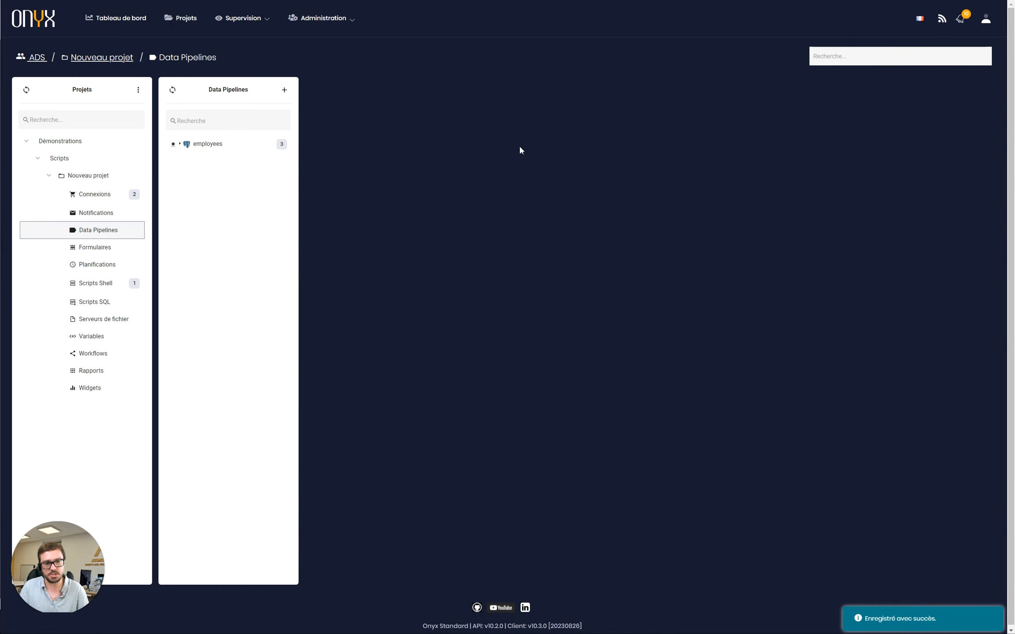
Open the employees pipeline and review its source, destination table and included columns with their data types.
{"action": "left_click", "coordinate": [251, 143]}
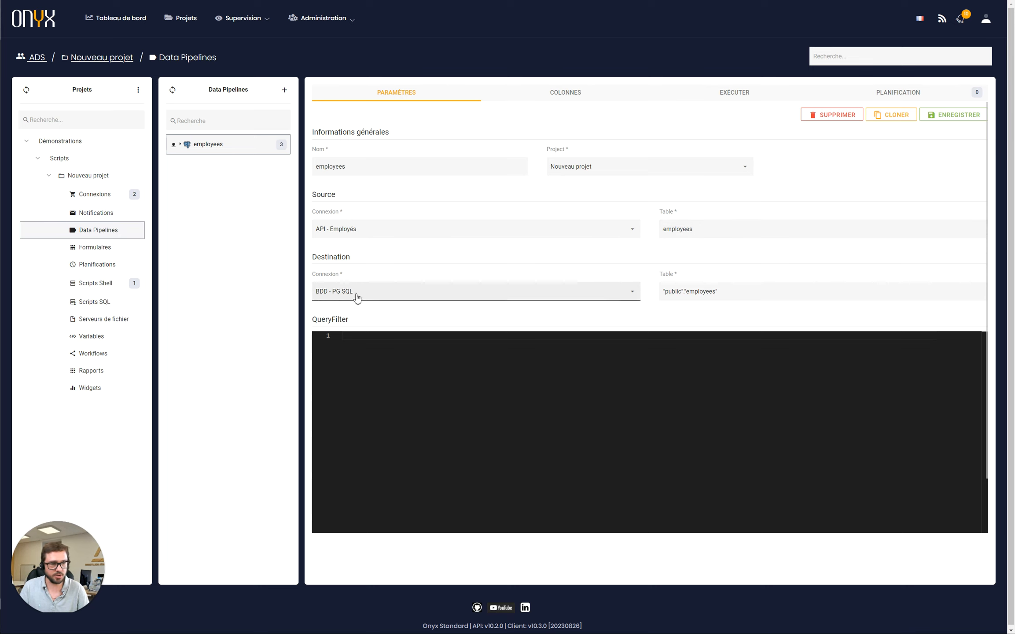
{"action": "left_click", "coordinate": [735, 296]}
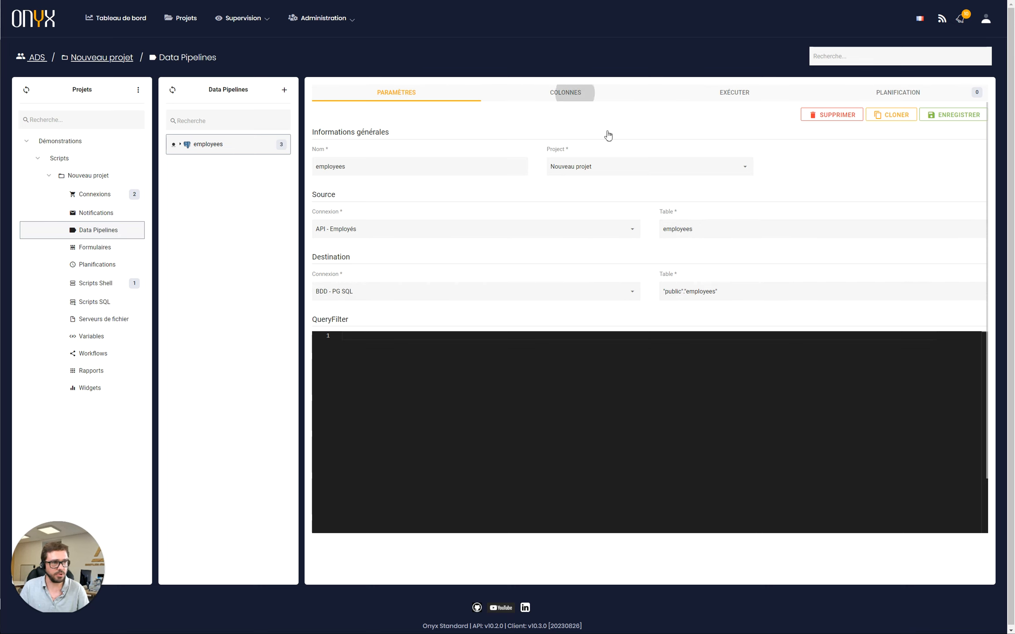
{"action": "left_click", "coordinate": [571, 95]}
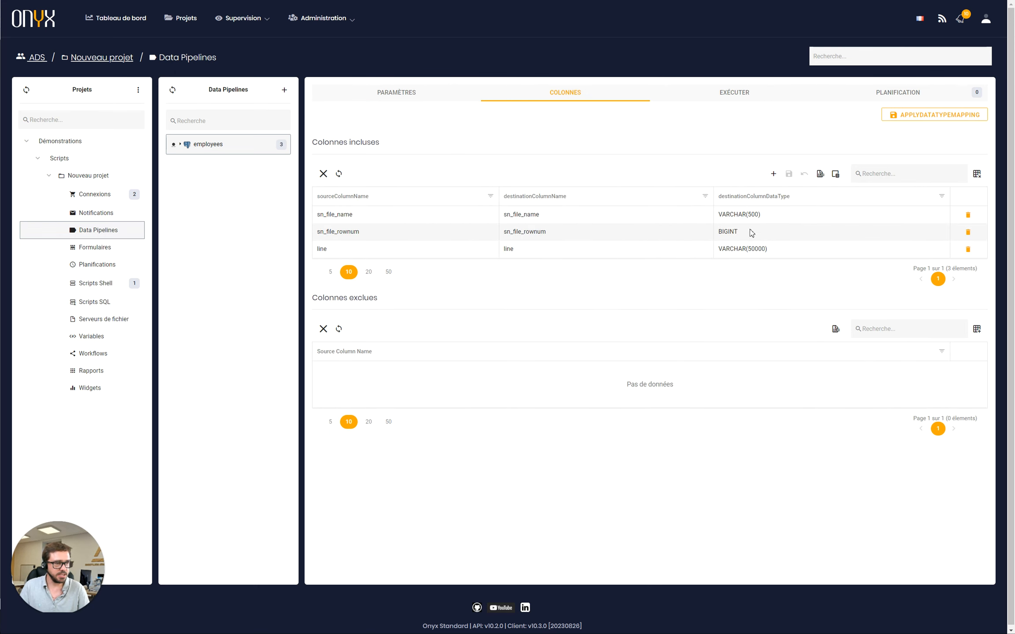
{"action": "left_click", "coordinate": [765, 216]}
{"action": "left_click", "coordinate": [750, 232]}
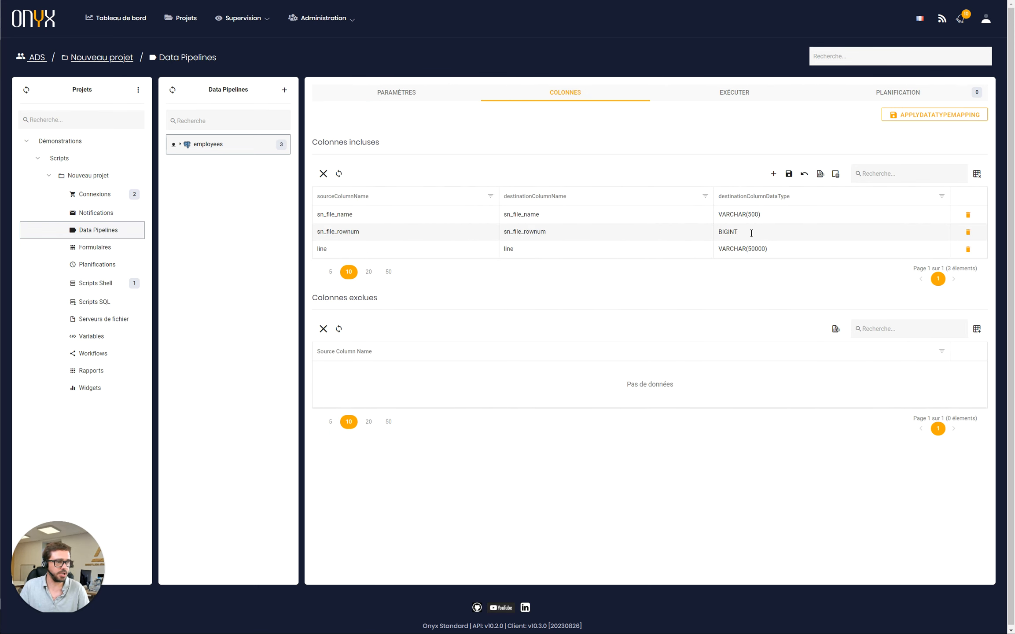
Remove sn_file_name and sn_file_rownum from the employees pipeline's included columns and save the change.
{"action": "left_click", "coordinate": [969, 216]}
{"action": "left_click", "coordinate": [968, 217]}
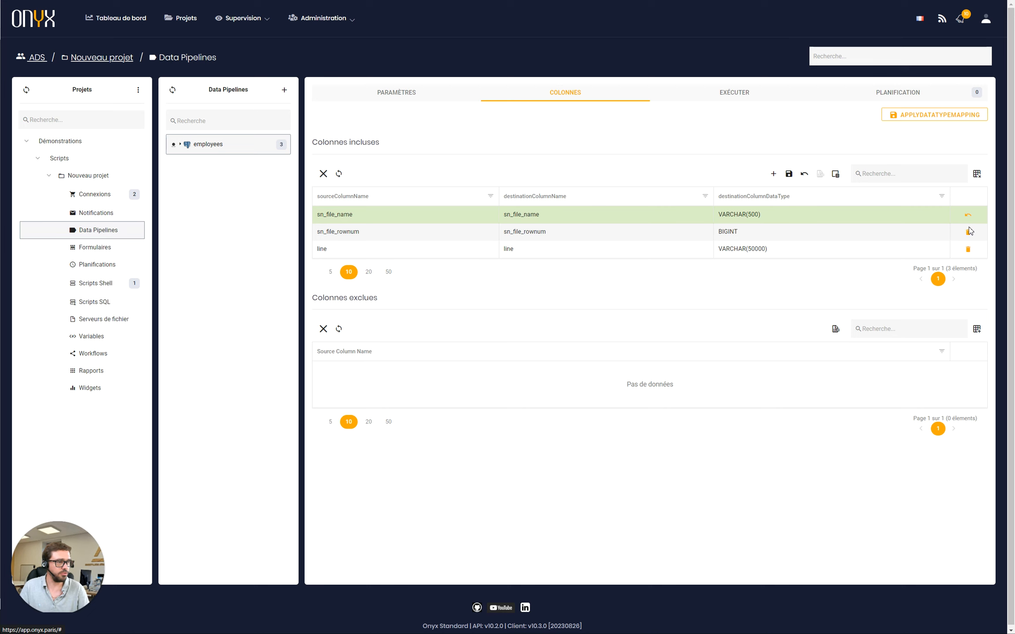
{"action": "left_click", "coordinate": [968, 232]}
{"action": "left_click", "coordinate": [789, 174]}
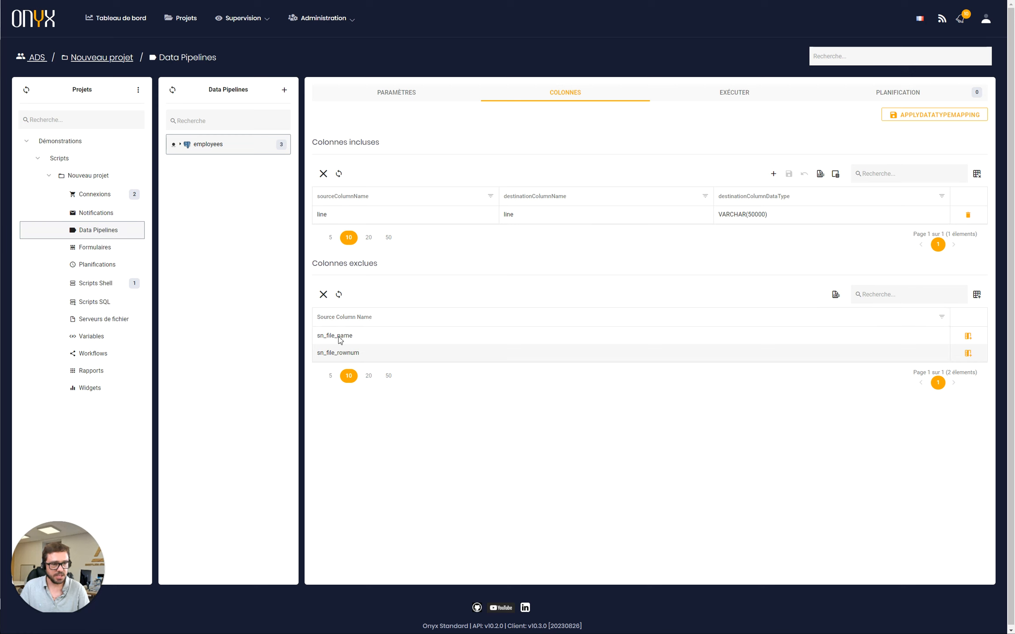
Run the employees pipeline and close its execution log when the job ends.
{"action": "left_click", "coordinate": [718, 93]}
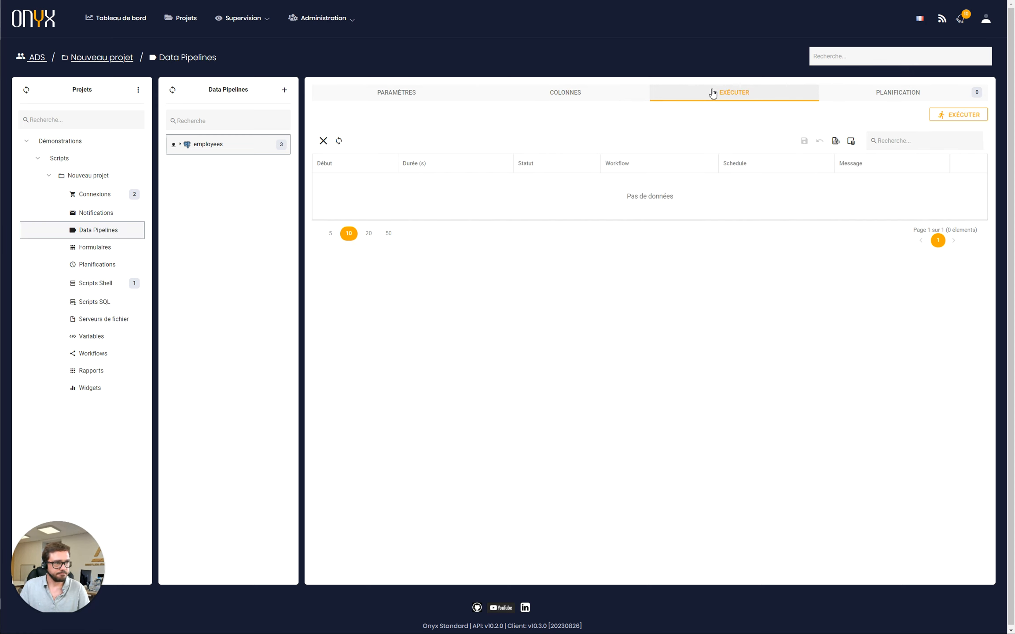
{"action": "left_click", "coordinate": [950, 116]}
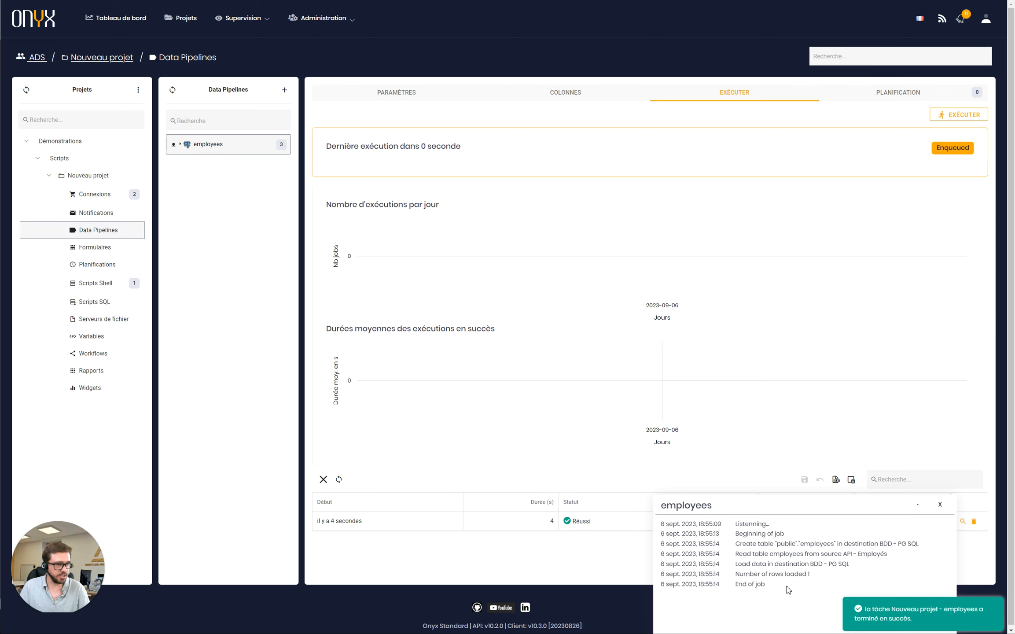
{"action": "left_click", "coordinate": [941, 504]}
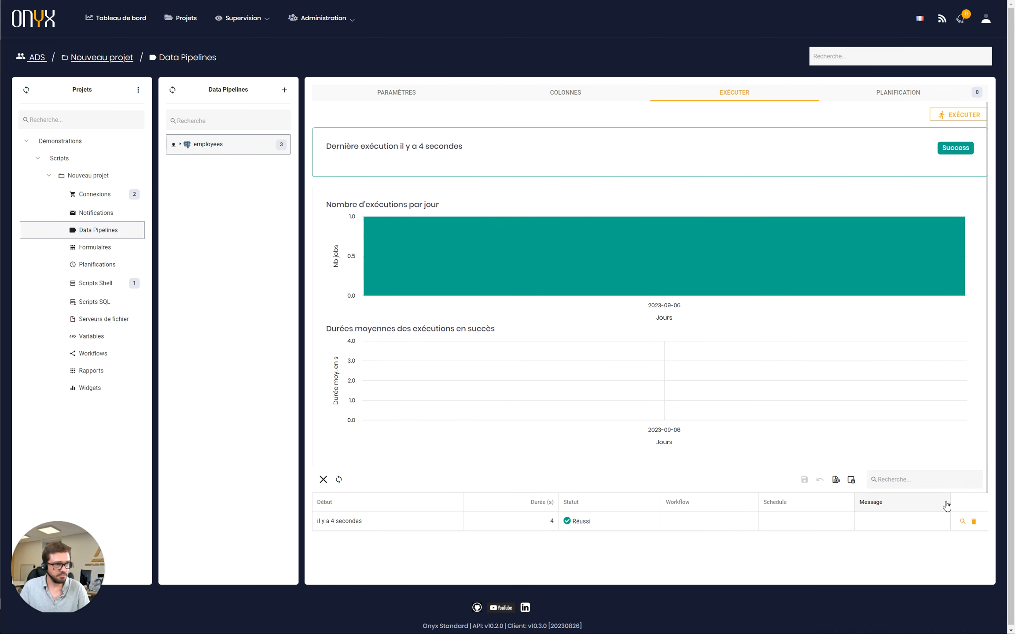
Analyse the data structure of the BDD - PG SQL connection, then refresh its table list and preview the data in the public employees table.
{"action": "left_click", "coordinate": [96, 194]}
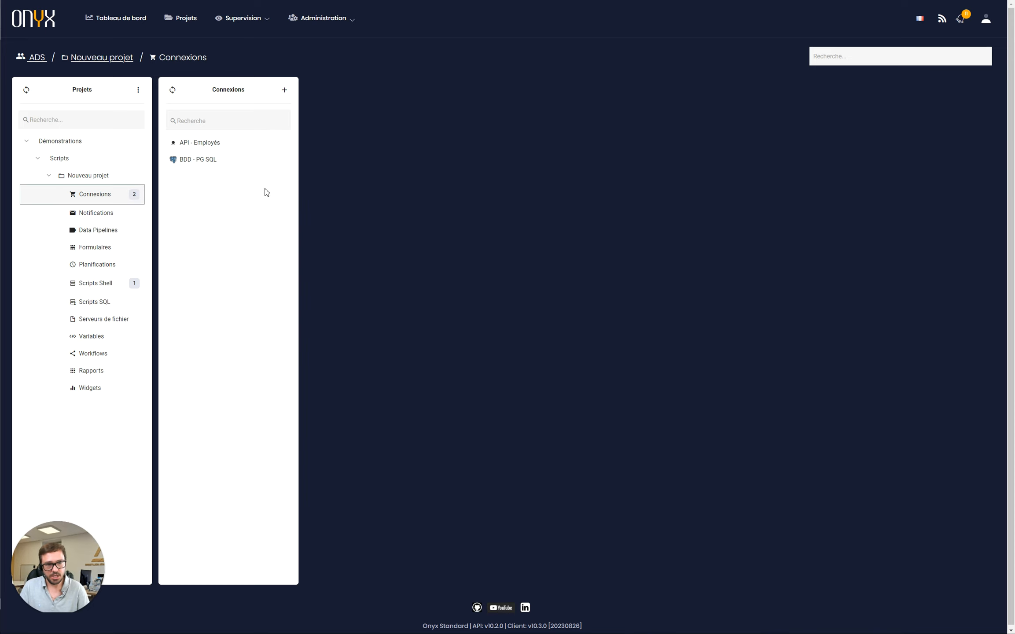
{"action": "left_click", "coordinate": [228, 161]}
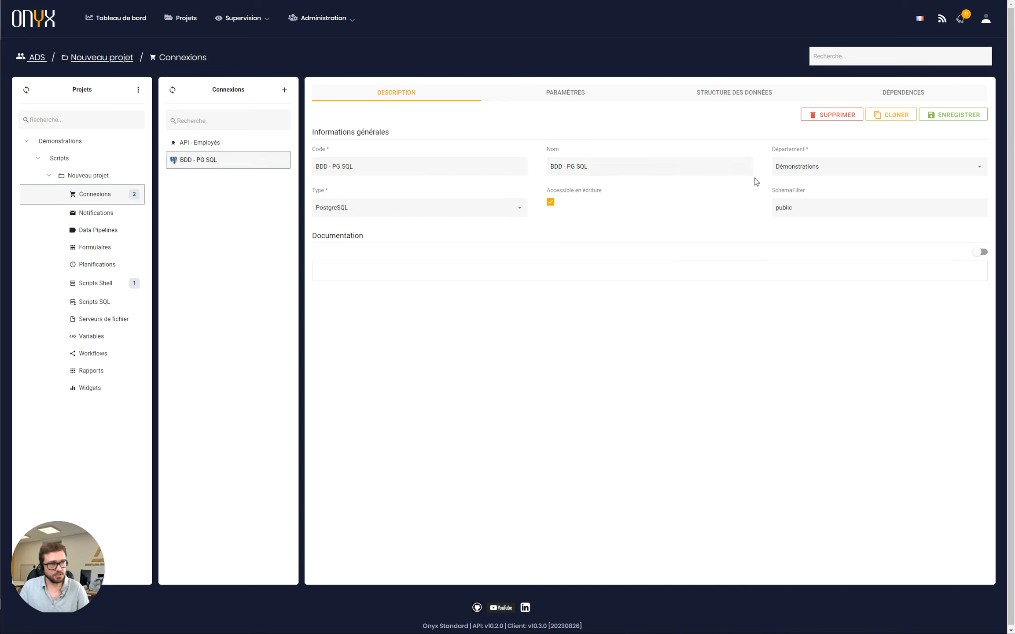
{"action": "left_click", "coordinate": [739, 95]}
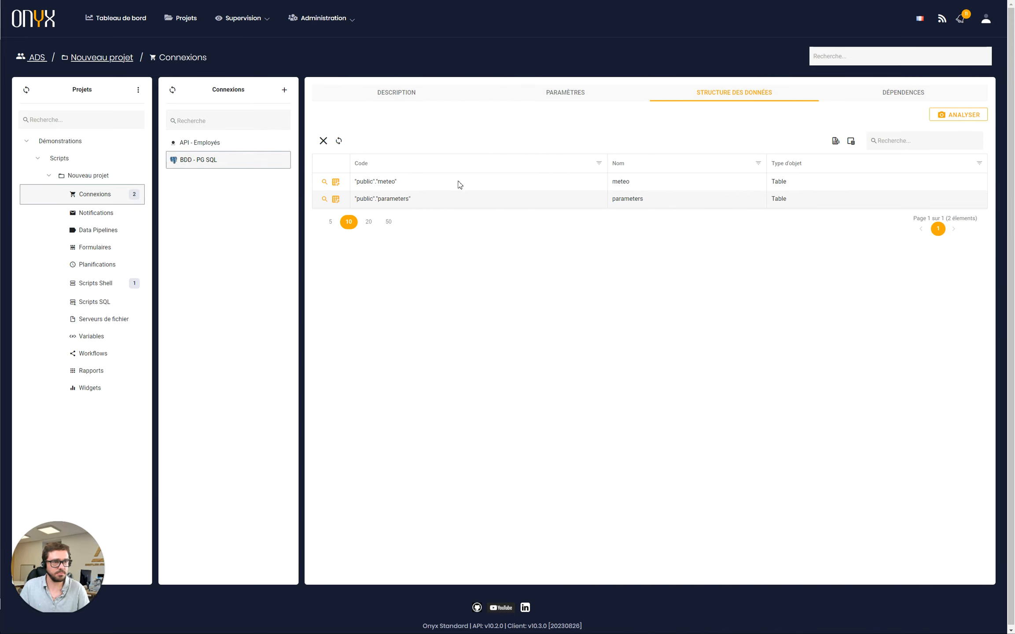
{"action": "left_click", "coordinate": [942, 116]}
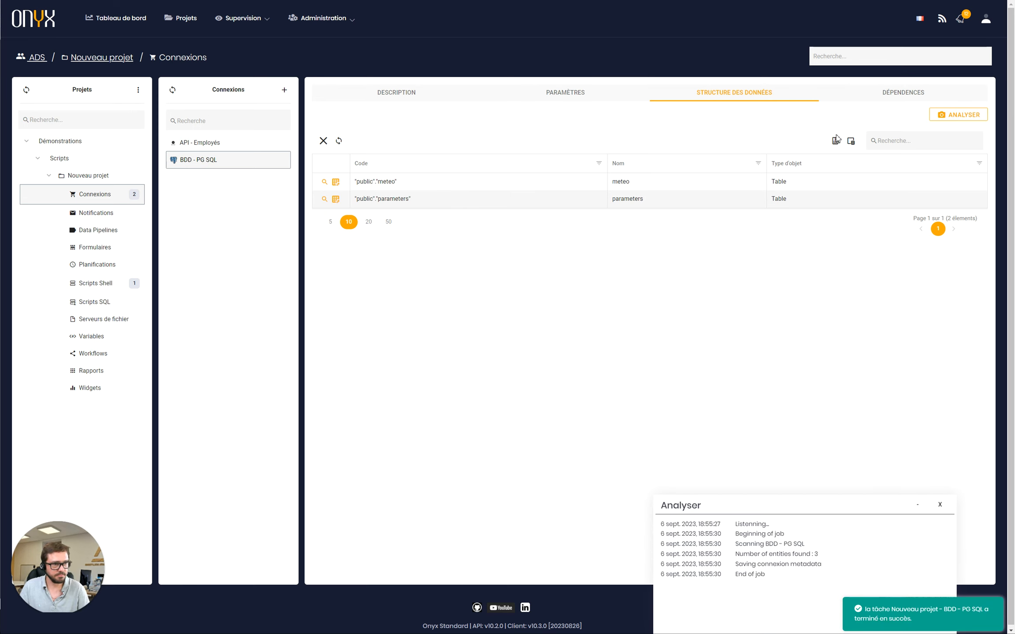
{"action": "left_click", "coordinate": [940, 504]}
{"action": "left_click", "coordinate": [339, 141]}
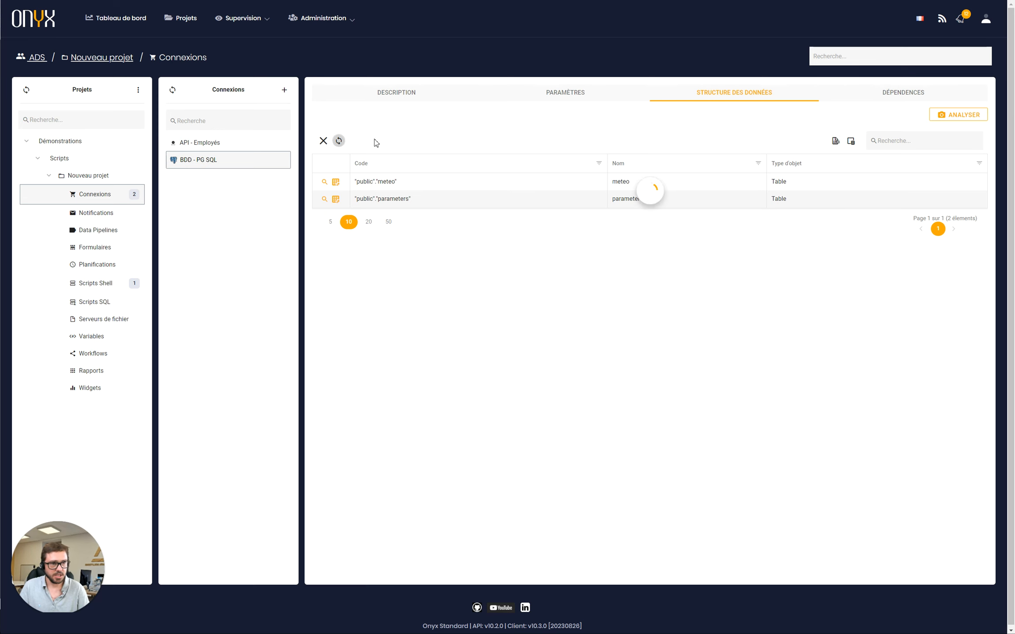
{"action": "left_click", "coordinate": [325, 182]}
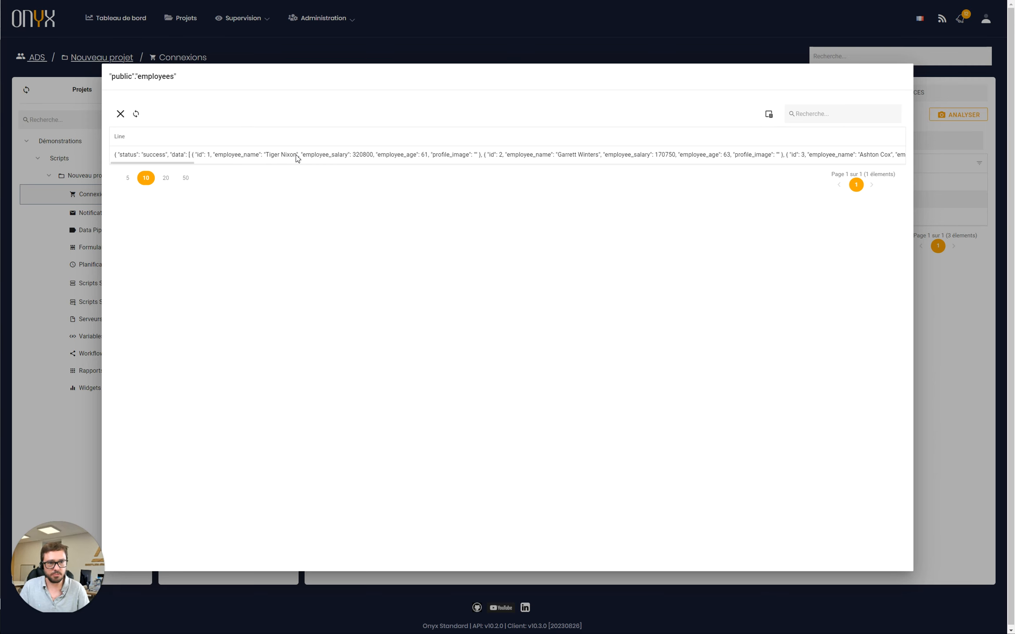
{"action": "left_click", "coordinate": [968, 365]}
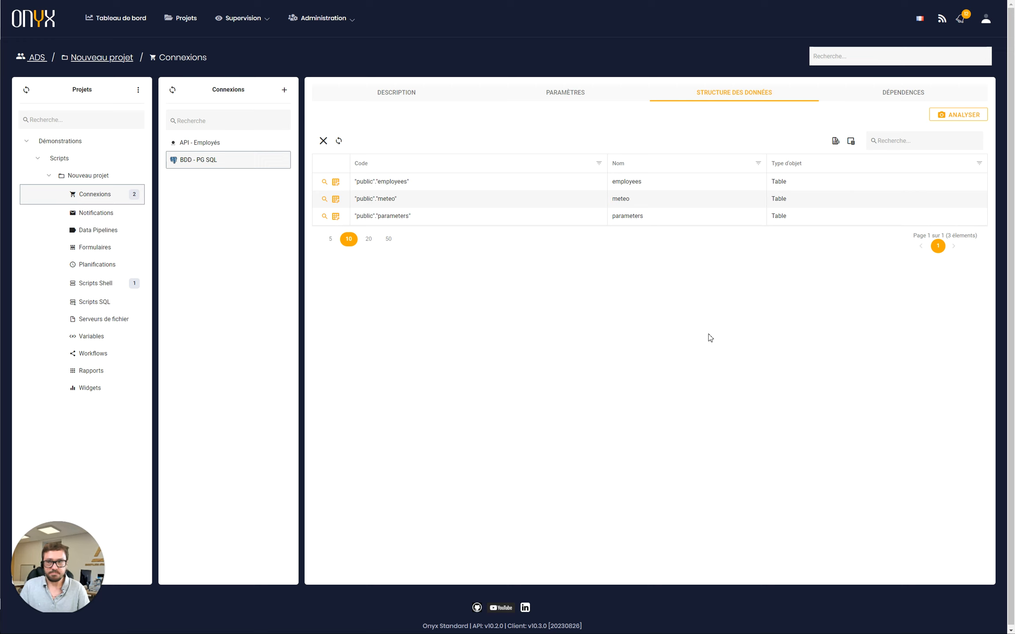